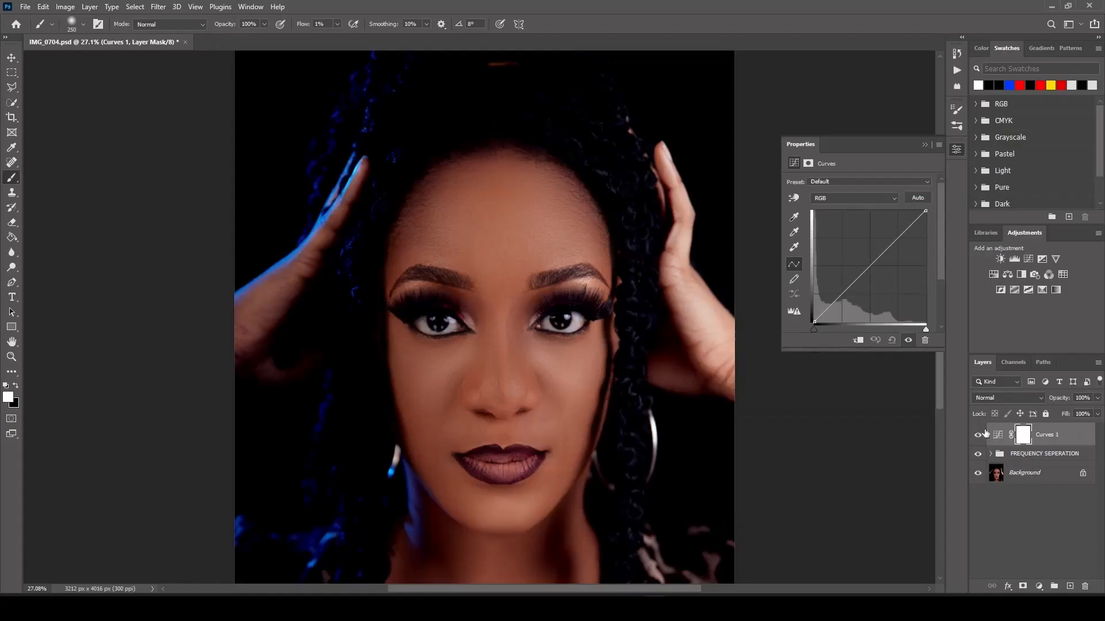
Raise the midtones of the Curves 1 adjustment to brighten the portrait and invert its layer mask to black
mouse_move(871, 267)
mouse_down()
mouse_move(868, 247)
mouse_move(863, 258)
mouse_up()
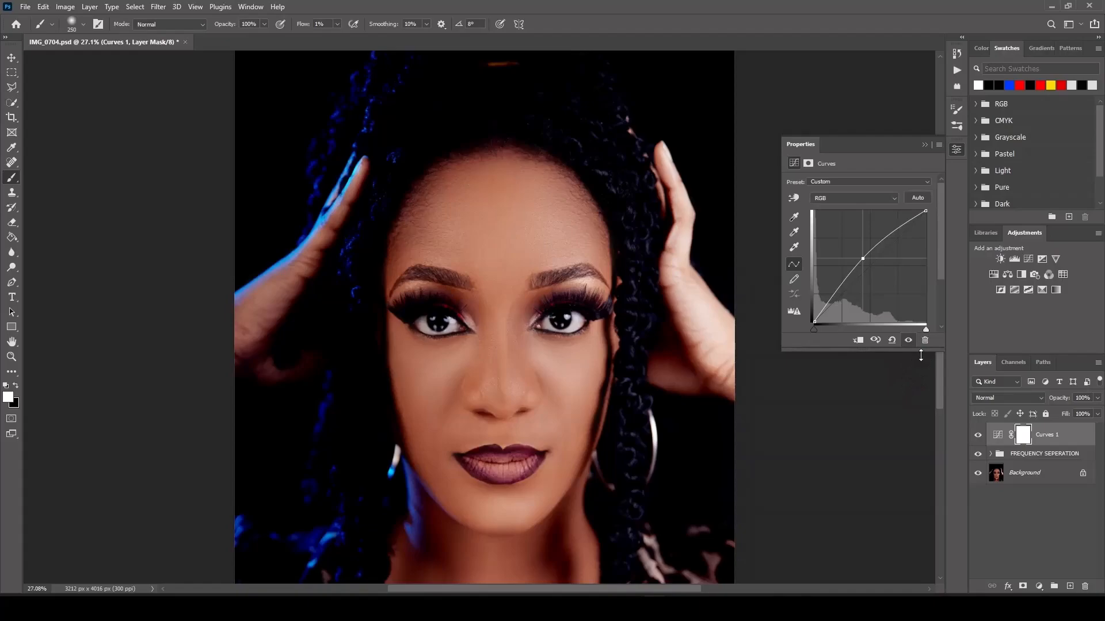
key(ctrl+i)
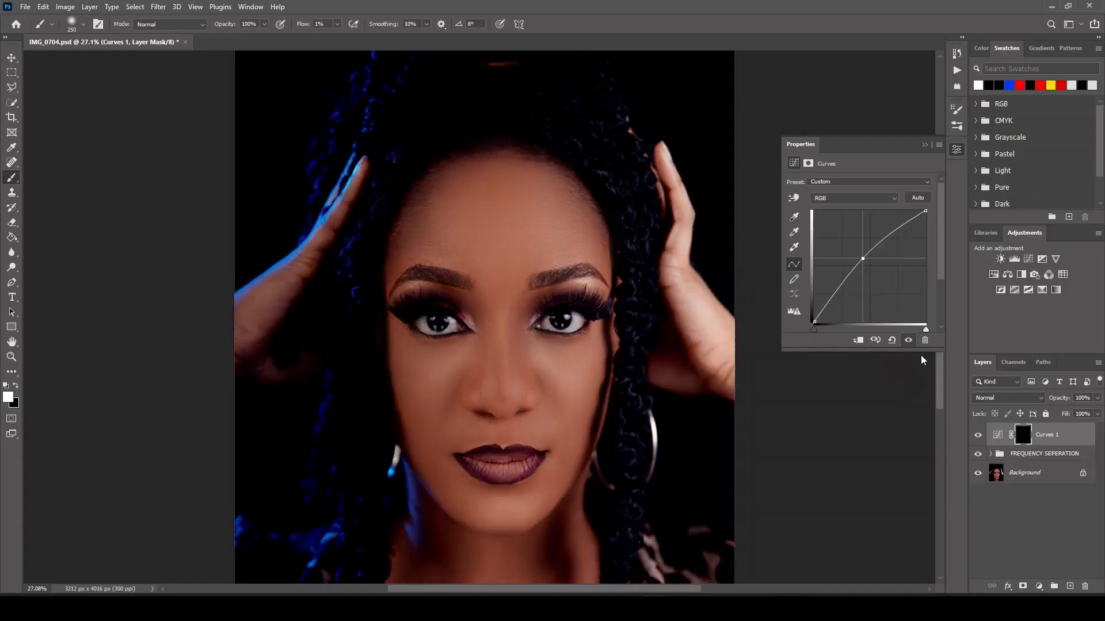
Rename the brightening Curves layer as "dodge and burn"
double_click(1045, 435)
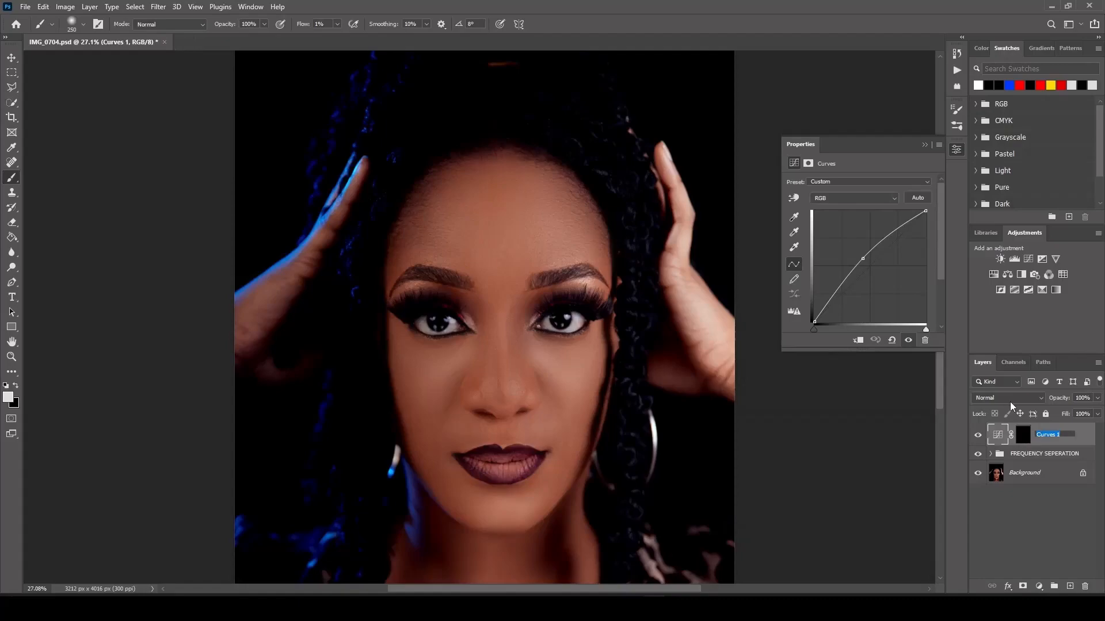
text(dodge and bur)
key(Return)
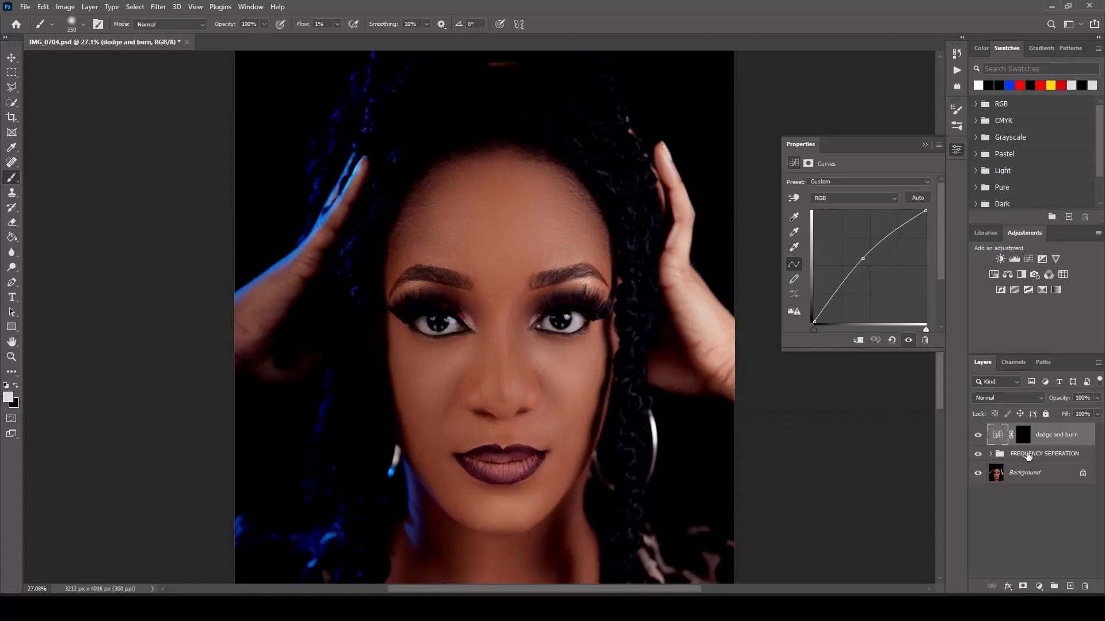
Add a second Curves adjustment layer with its midtones pulled down to darken, and invert its mask to black
click(1039, 586)
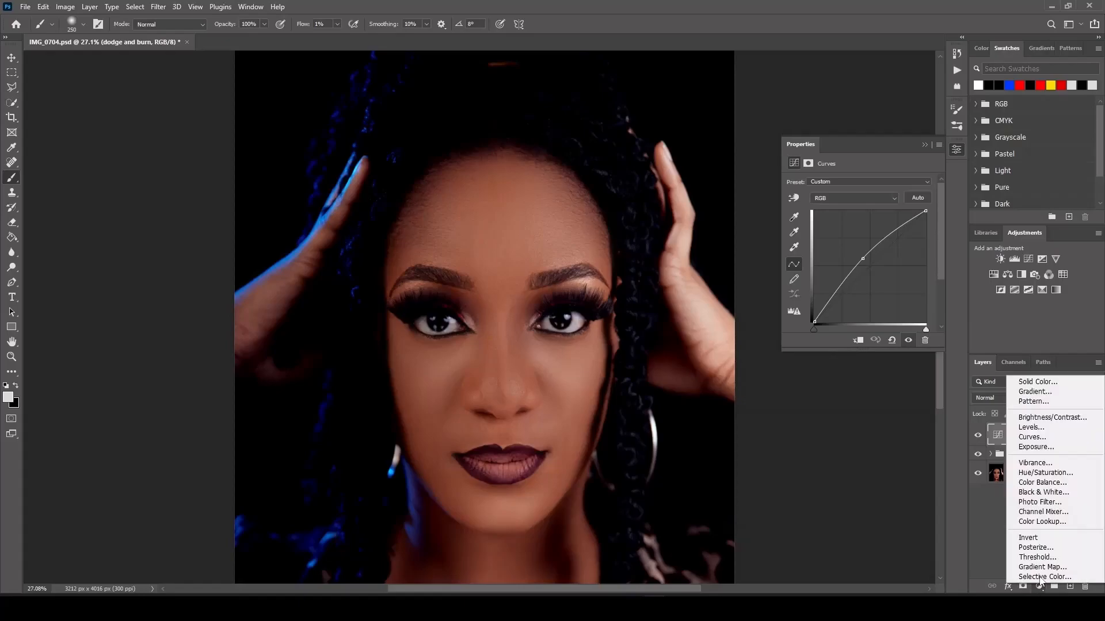
click(1029, 437)
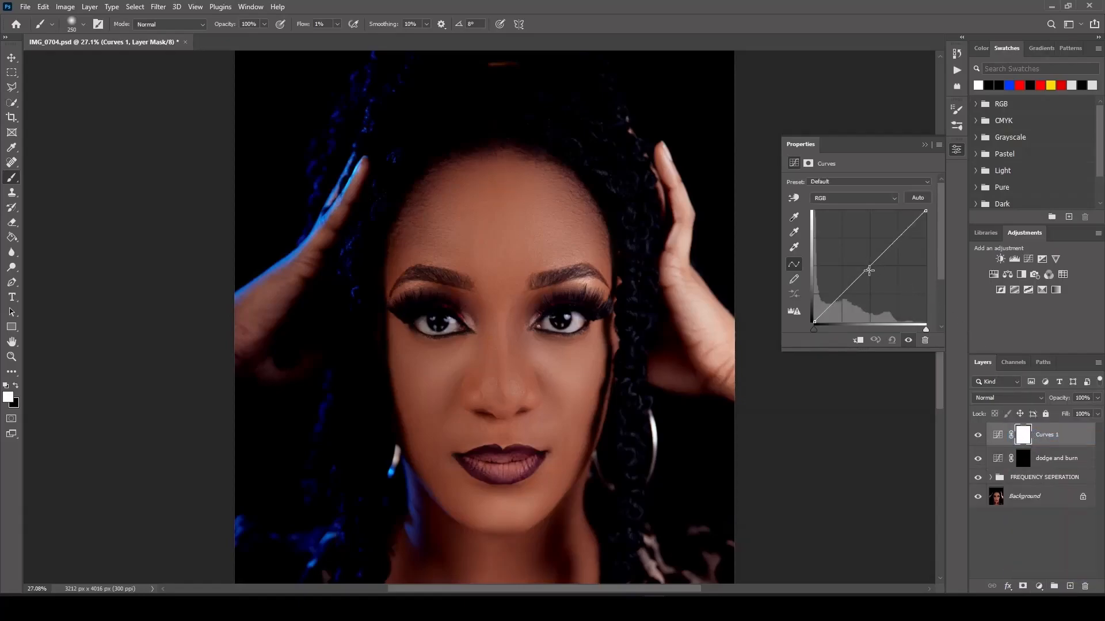
mouse_move(870, 264)
mouse_down()
mouse_move(872, 287)
mouse_move(875, 272)
mouse_up()
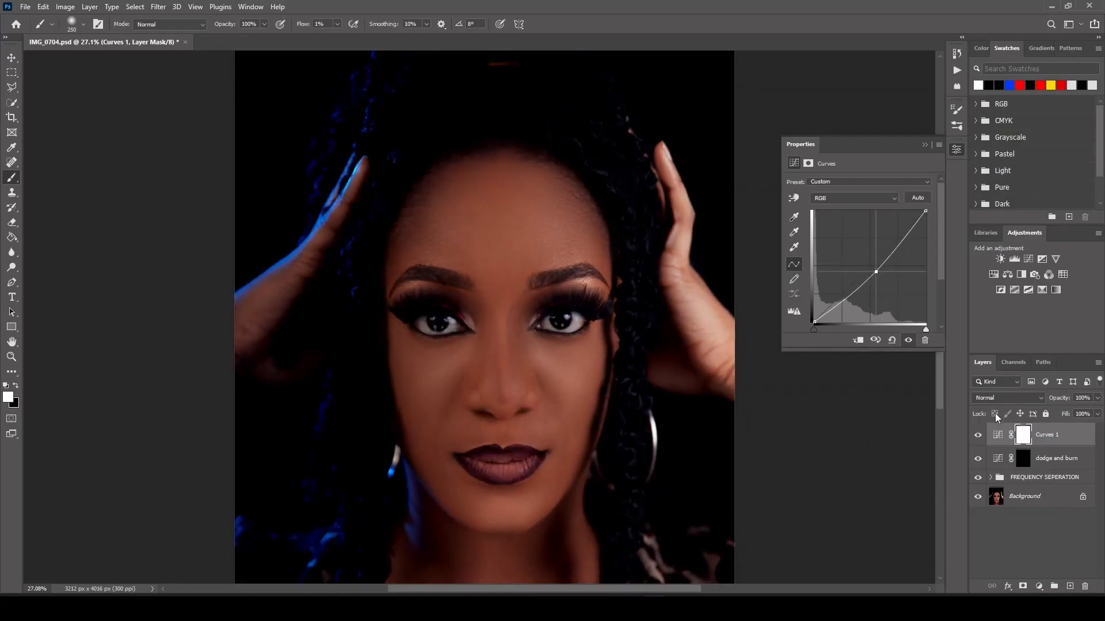
key(ctrl+i)
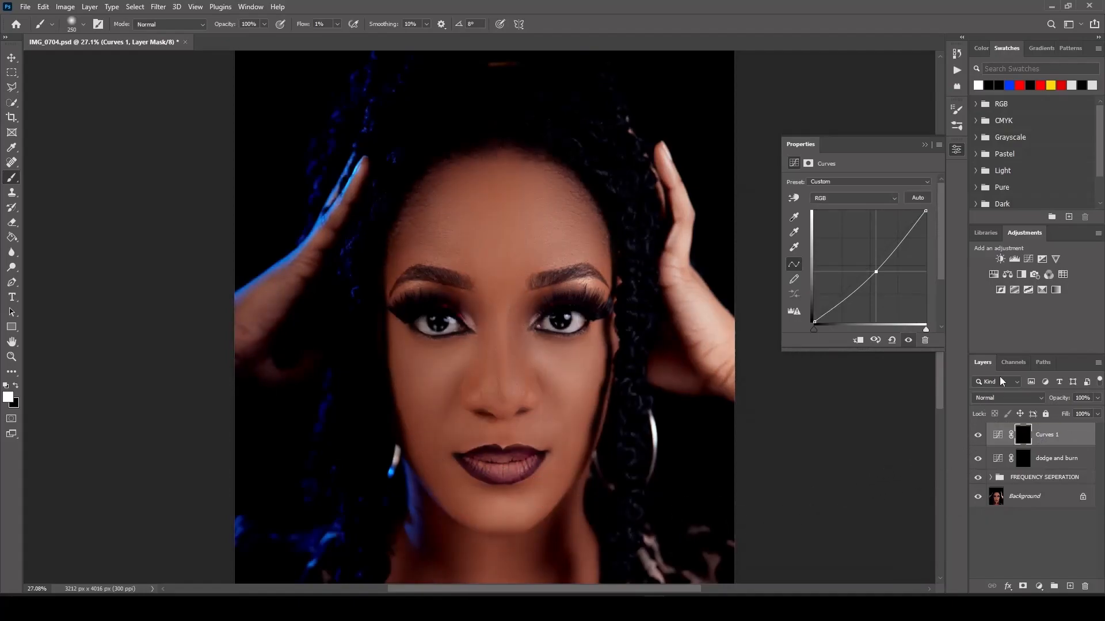
Rename the darkening Curves layer as BURN and the brightening Curves layer below it as DODGE
double_click(1041, 435)
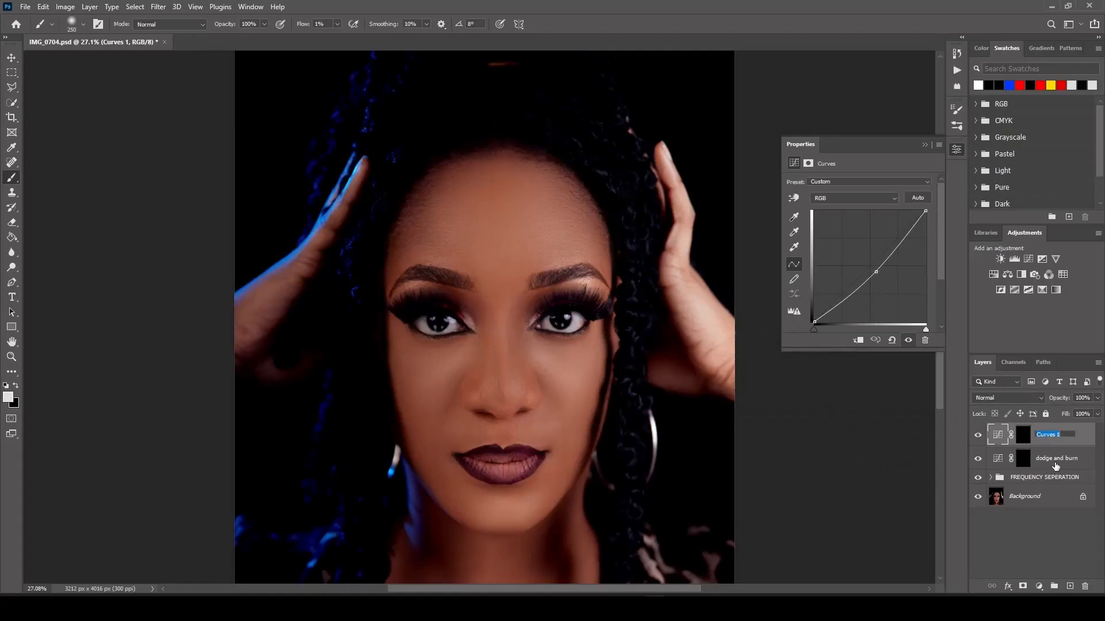
text(b)
text(UEN)
double_click(1049, 459)
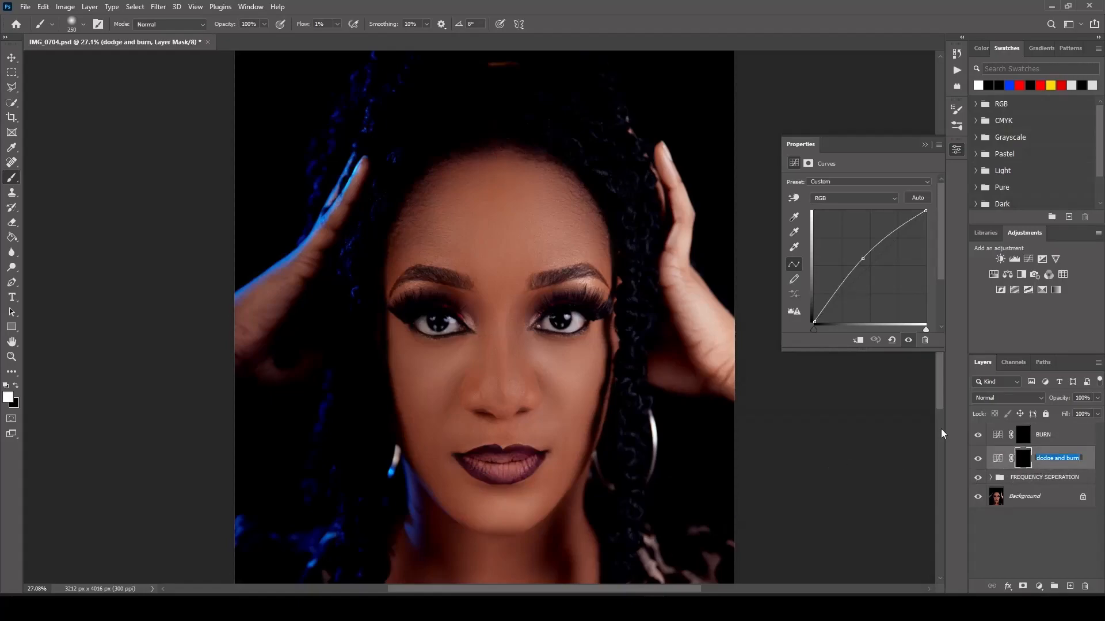
text(DODGE)
Group the BURN and DODGE layers and name the group DODGE AND BURN
click(1050, 432)
click(1064, 441)
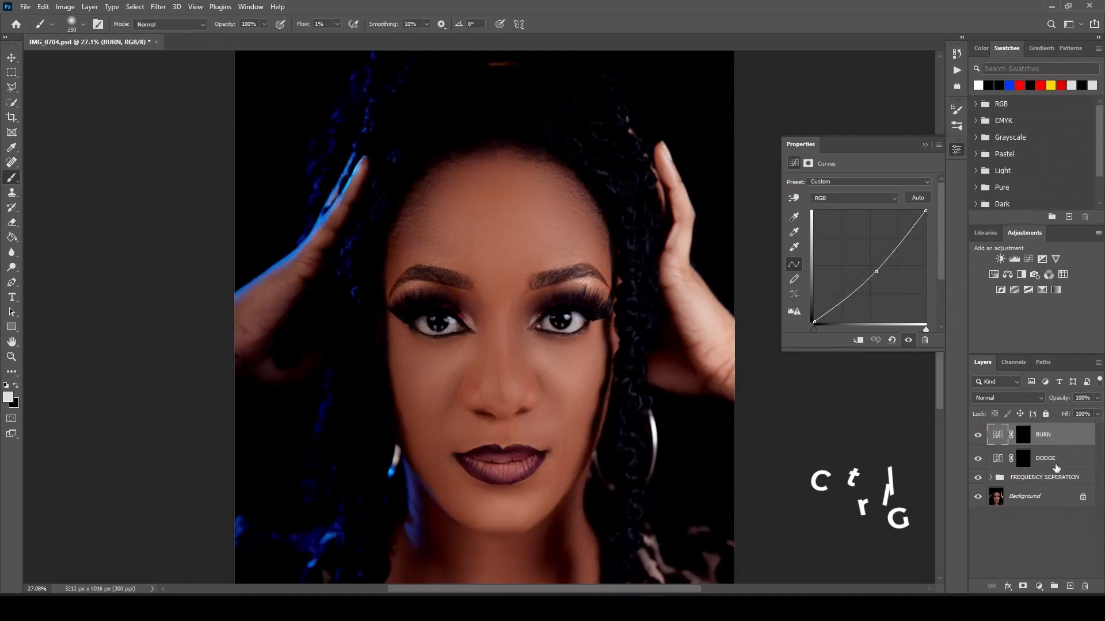
shift+click(1048, 463)
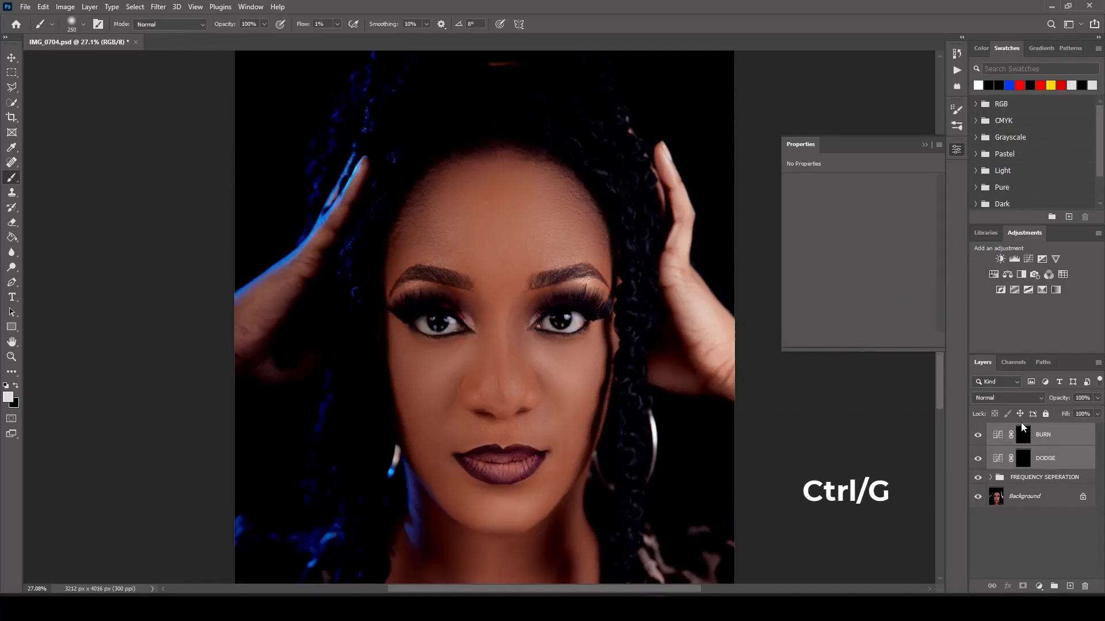
key(ctrl+g)
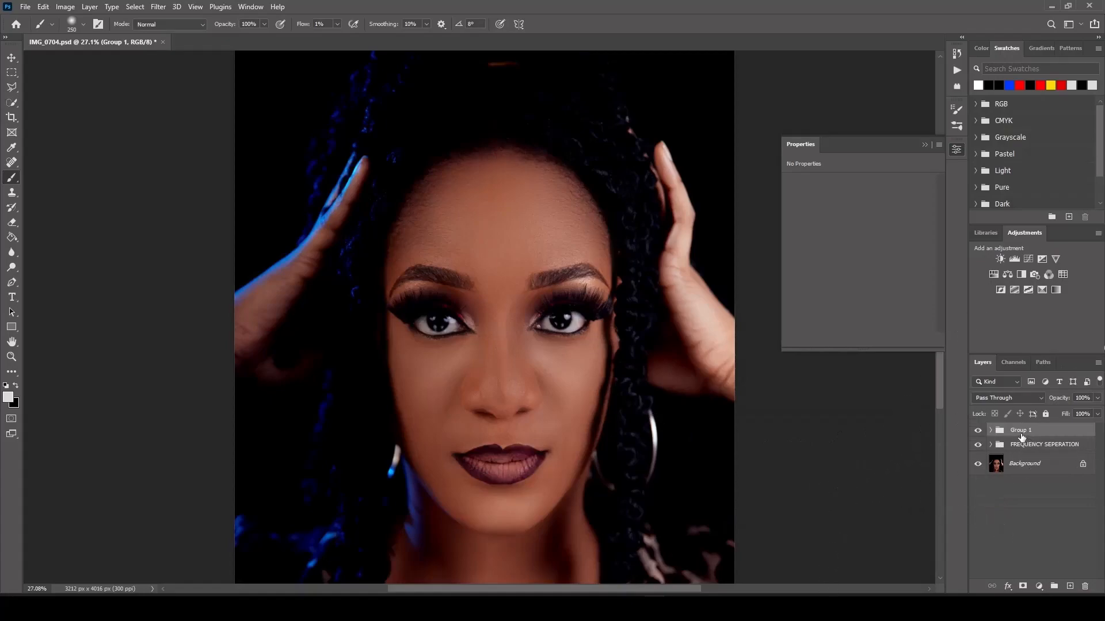
double_click(1021, 430)
text(DODGE AND BURN)
click(1087, 438)
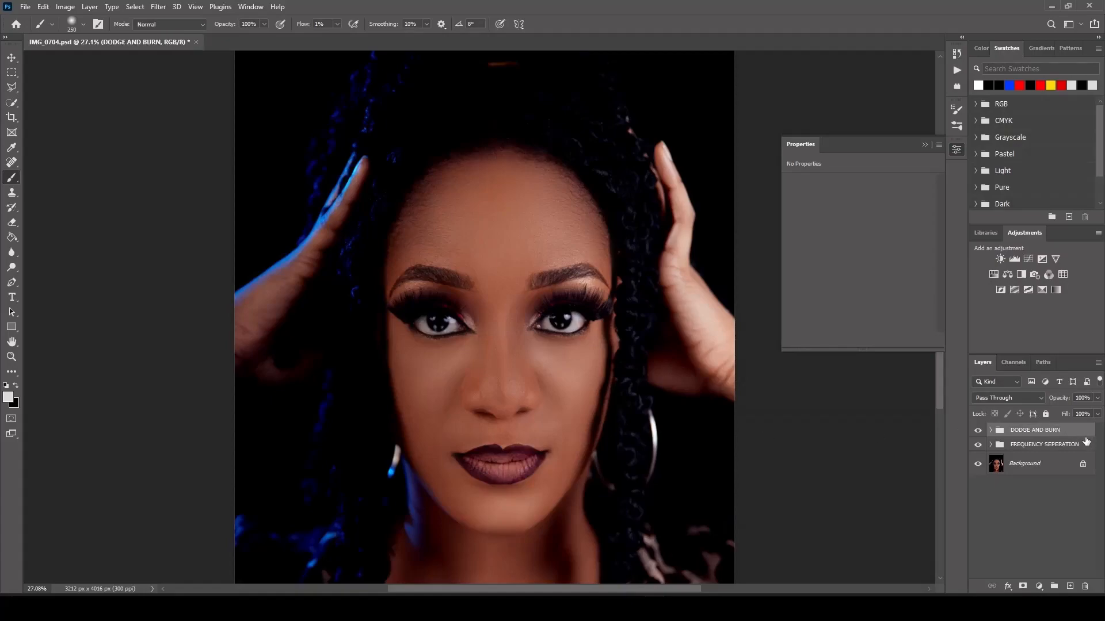
Target the DODGE layer's mask inside the DODGE AND BURN group and set the brush to 0% hardness at 250 px
click(990, 433)
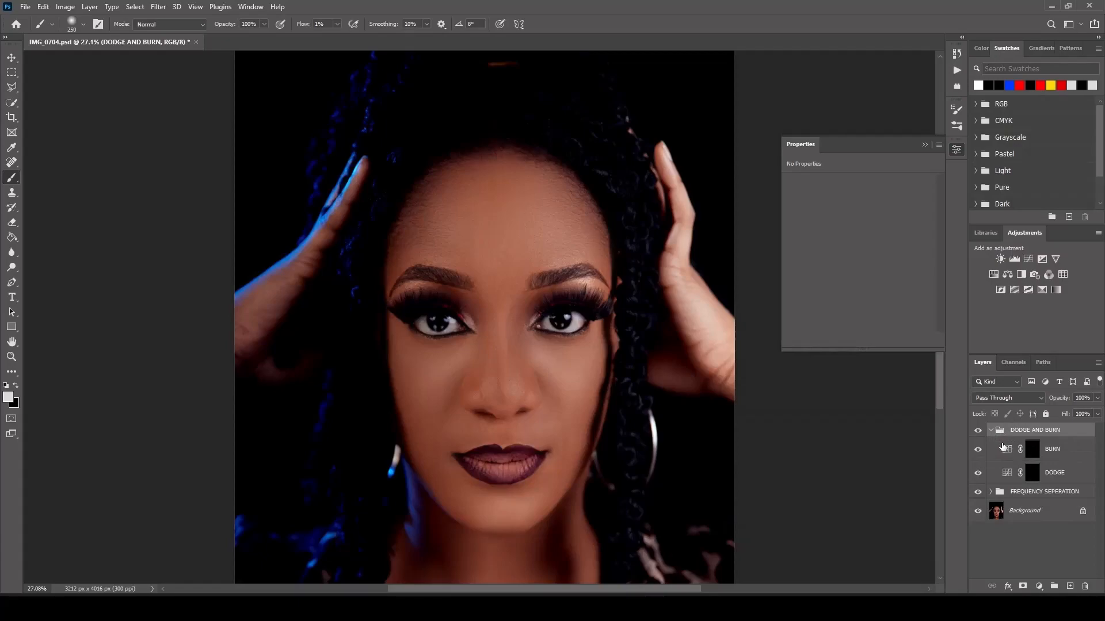
click(1034, 480)
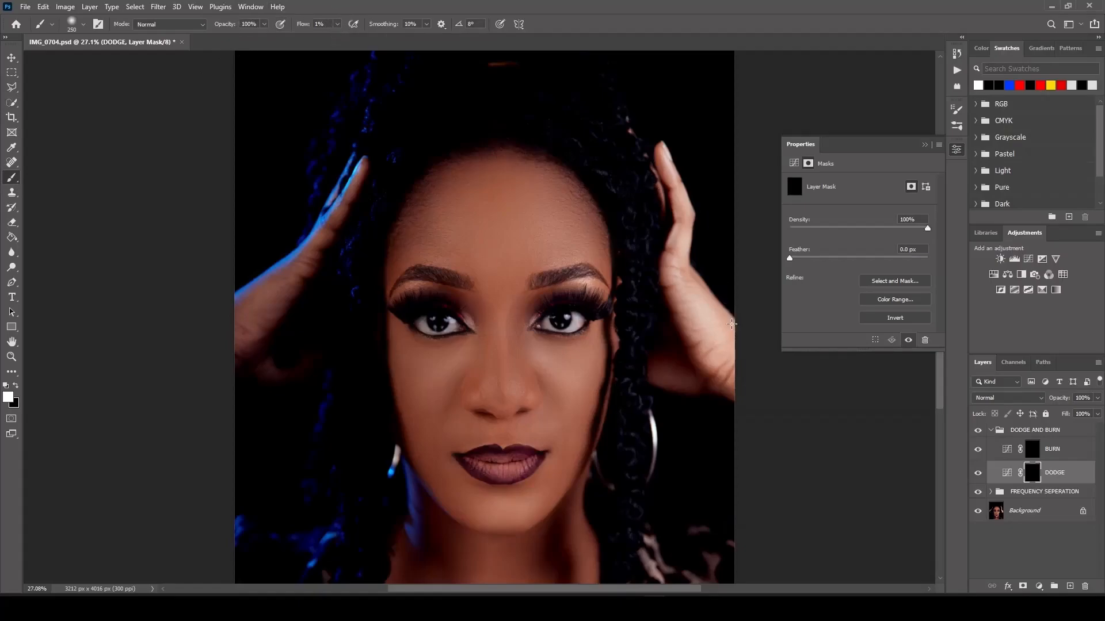
click(925, 146)
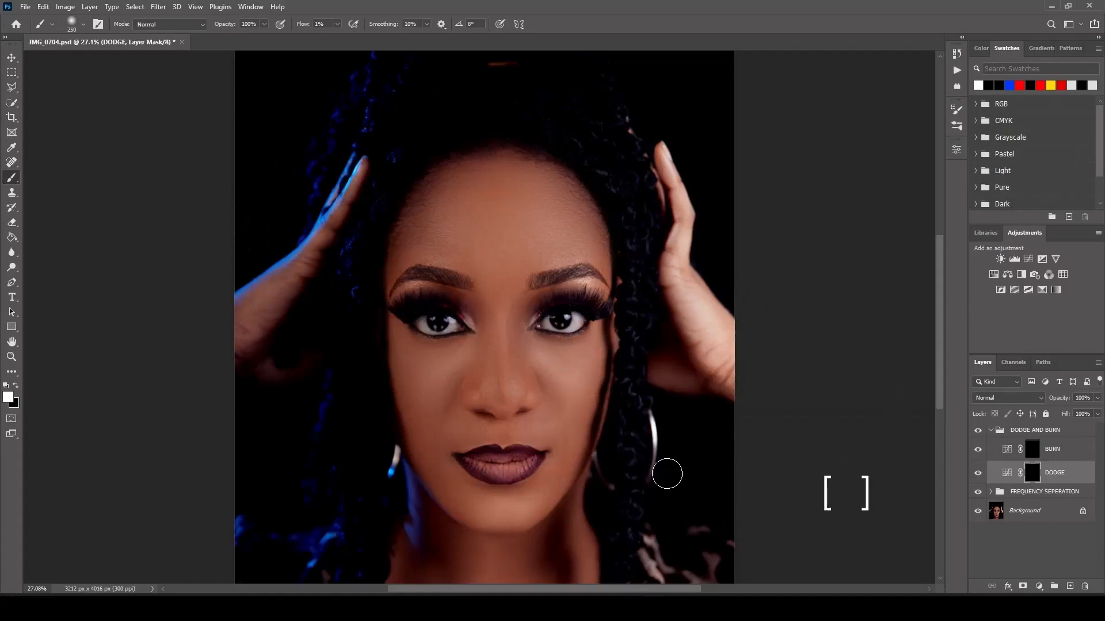
key(bracketright)
key(bracketright)
key(bracketleft)
key(bracketleft)
click(83, 25)
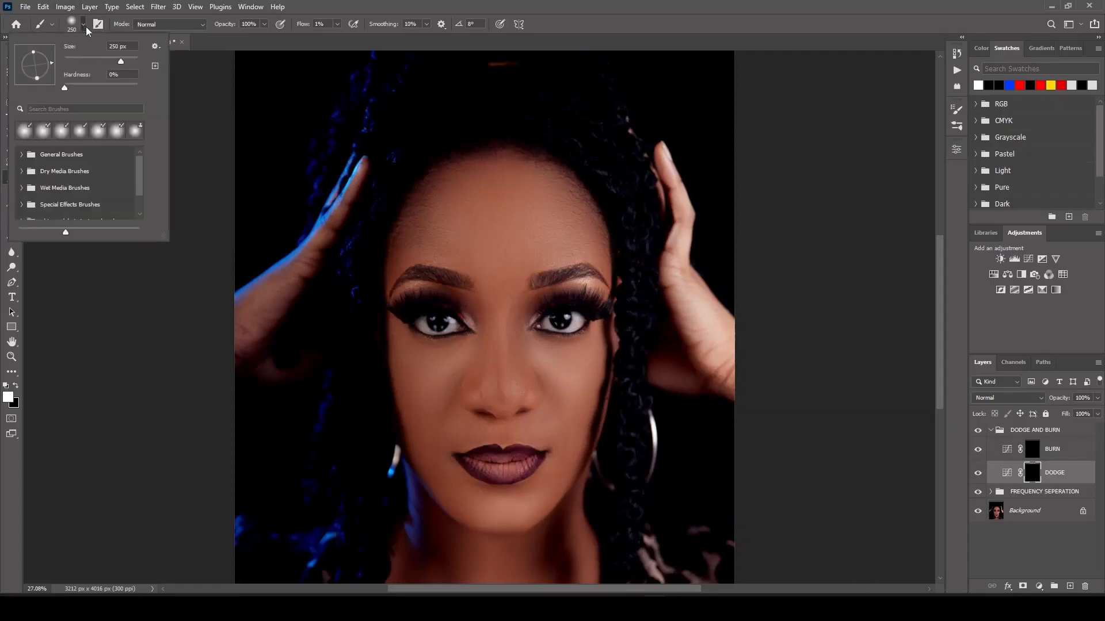
drag(64, 86, 58, 87)
click(202, 108)
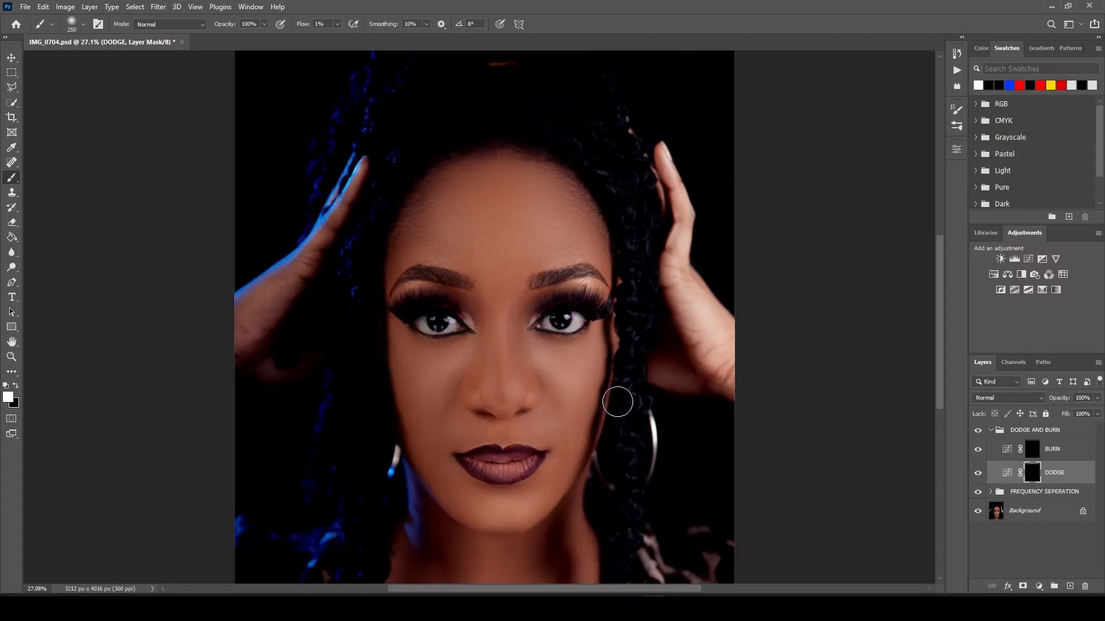
Paint white over the center of the forehead on the DODGE mask with a 500 px soft brush at 1% flow
key(bracketleft)
key(bracketleft)
key(bracketleft)
key(bracketleft)
key(bracketleft)
key(bracketleft)
key(bracketleft)
key(bracketright)
key(bracketright)
key(bracketright)
key(bracketright)
key(bracketright)
key(bracketright)
key(bracketright)
key(bracketright)
key(bracketright)
key(bracketright)
mouse_move(510, 226)
mouse_down()
mouse_move(520, 274)
mouse_move(508, 221)
mouse_move(486, 241)
mouse_move(500, 270)
mouse_move(496, 210)
mouse_move(514, 279)
mouse_up()
mouse_move(503, 233)
mouse_down()
mouse_move(491, 252)
mouse_move(509, 233)
mouse_move(503, 218)
mouse_move(465, 237)
mouse_move(488, 213)
mouse_move(476, 212)
mouse_move(473, 256)
mouse_move(526, 230)
mouse_move(525, 249)
mouse_move(518, 198)
mouse_move(501, 286)
mouse_move(494, 211)
mouse_move(524, 206)
mouse_move(547, 249)
mouse_move(540, 217)
mouse_move(569, 247)
mouse_move(544, 219)
mouse_move(491, 222)
mouse_up()
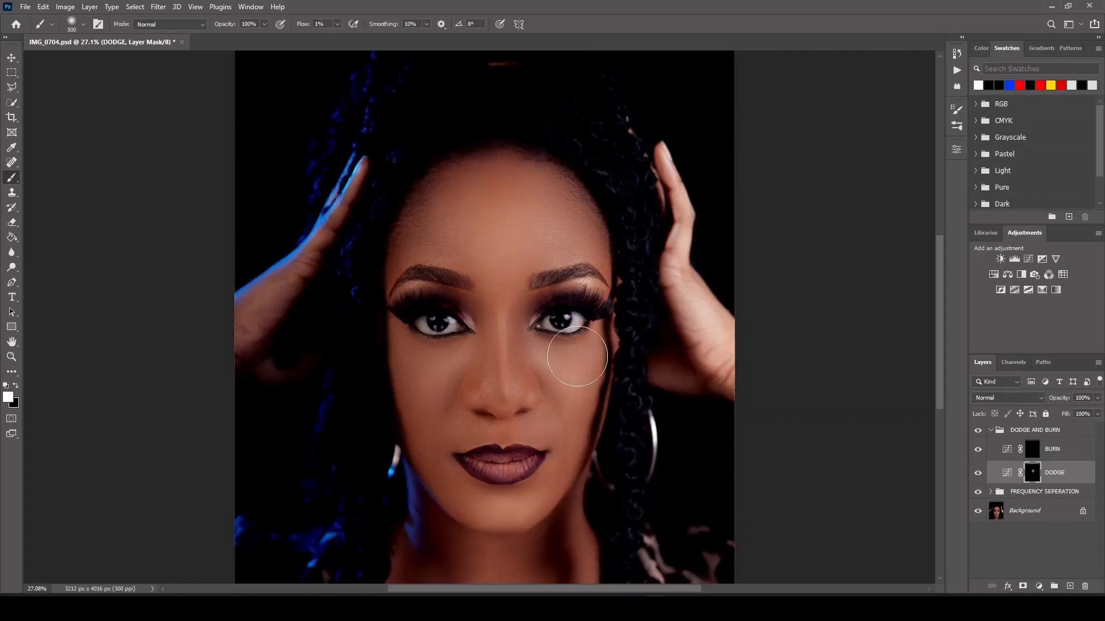
Paint highlights on the DODGE mask under the eyes, along the nose bridge, above the upper lip and on the chin with a smaller brush
key(bracketleft)
key(bracketleft)
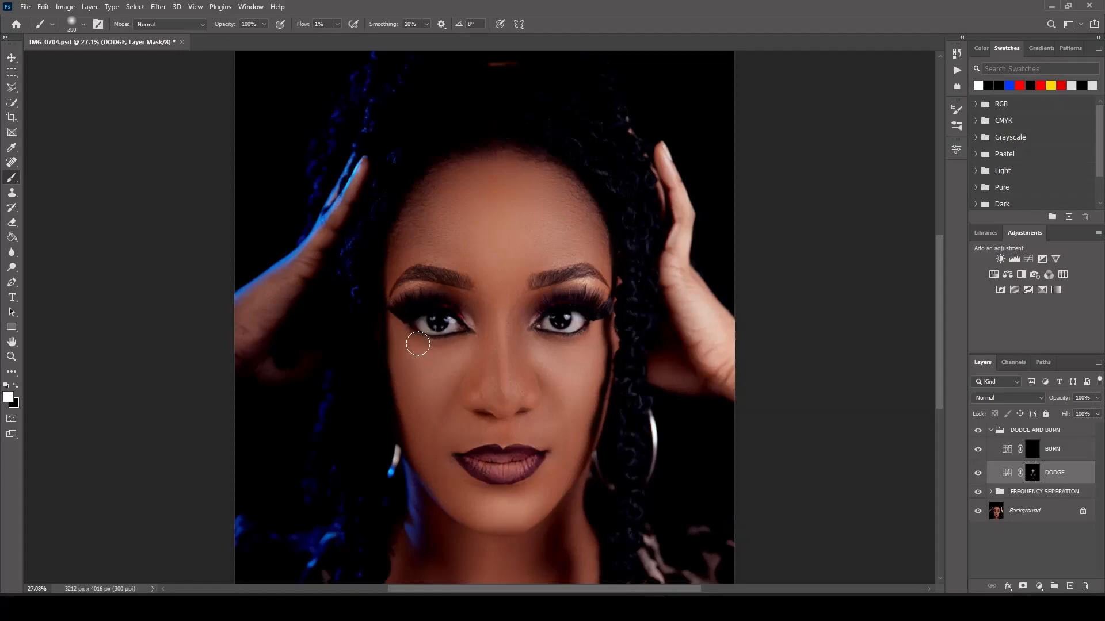
key(bracketleft)
key(bracketleft)
key(bracketright)
key(bracketright)
mouse_move(476, 466)
mouse_down()
mouse_move(531, 461)
mouse_move(469, 472)
mouse_up()
Compare the portrait with the DODGE layer hidden and shown to judge the painted highlights
click(978, 473)
click(979, 474)
click(980, 475)
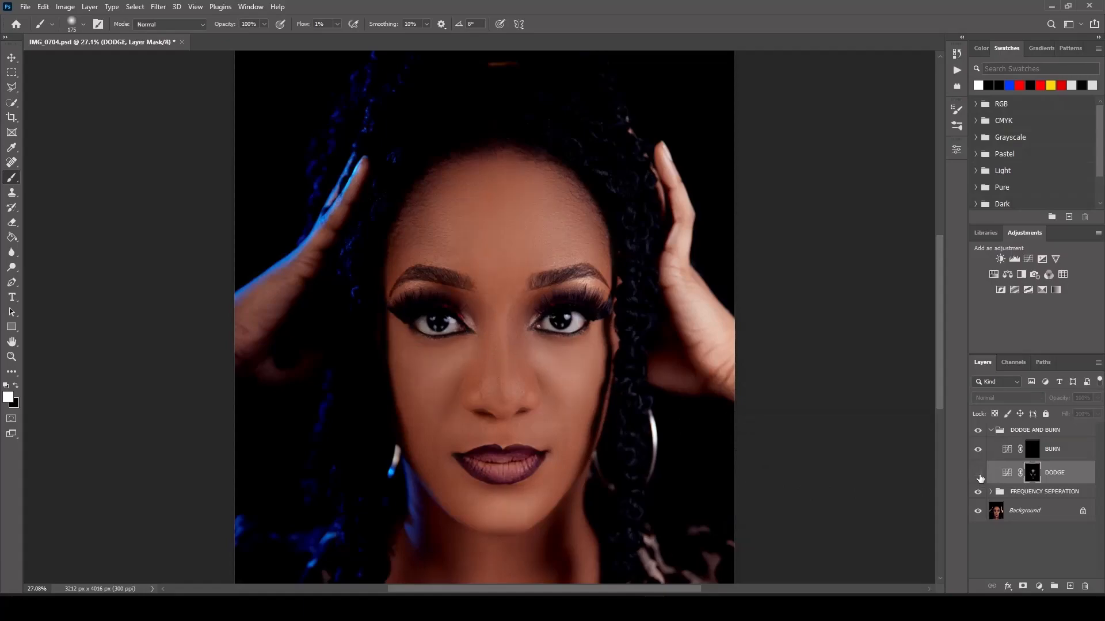
click(979, 478)
click(979, 474)
click(979, 474)
Build up the forehead highlight on the DODGE mask with a 600 px brush, and reduce the brush to 125 px
key(bracketright)
key(bracketright)
key(bracketright)
key(bracketright)
key(bracketright)
key(bracketright)
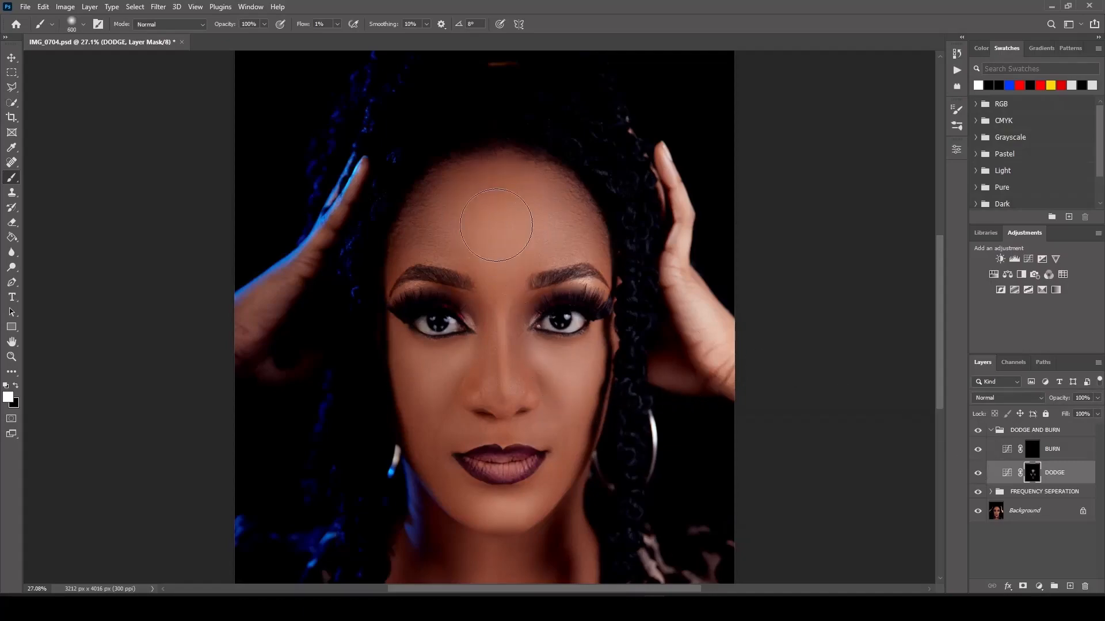
key(bracketleft)
key(bracketleft)
key(bracketleft)
key(bracketleft)
key(bracketleft)
key(bracketleft)
key(bracketleft)
key(bracketleft)
key(bracketleft)
key(bracketleft)
key(bracketleft)
Display the DODGE mask on its own, soften it with a 20.8-pixel Gaussian Blur, and return to the normal image view
alt+click(1034, 477)
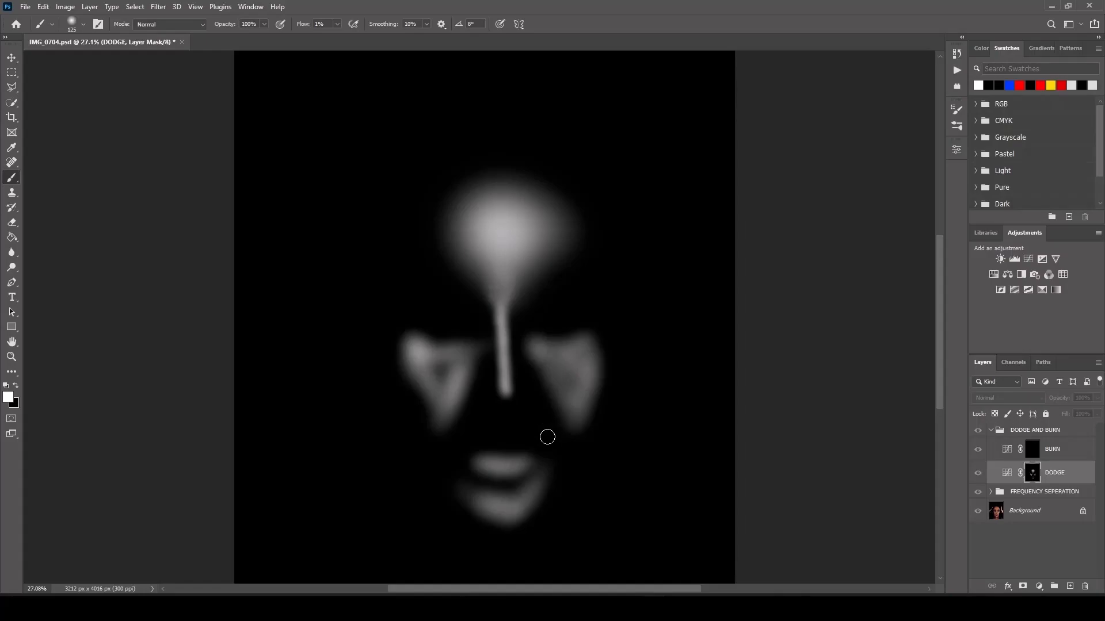
click(154, 6)
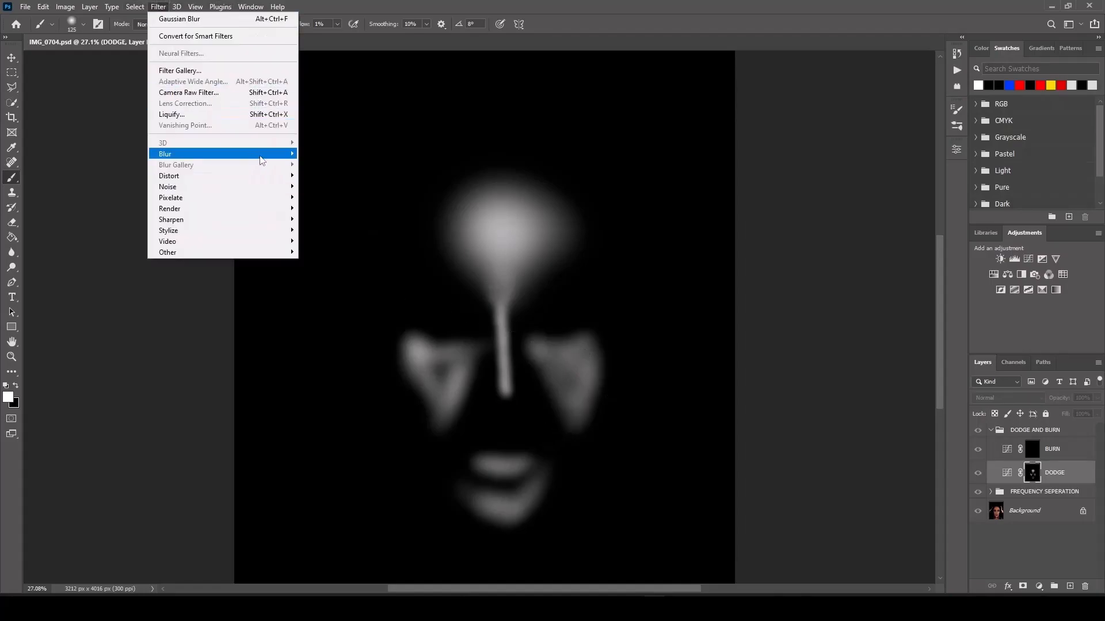
mouse_move(260, 157)
click(350, 197)
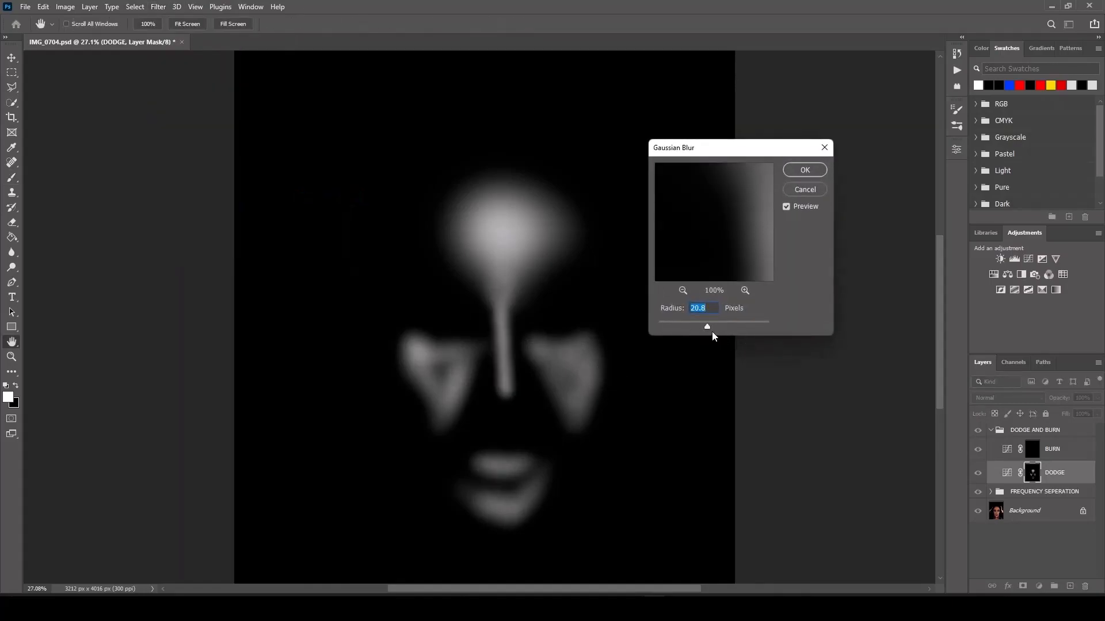
click(805, 171)
key(b)
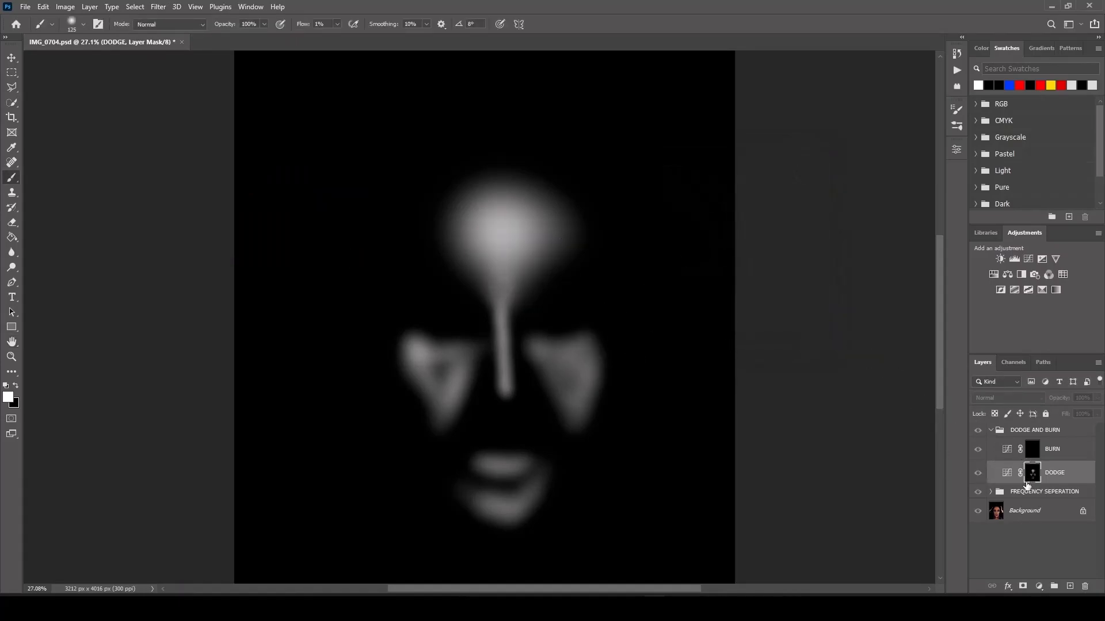
alt+click(1034, 477)
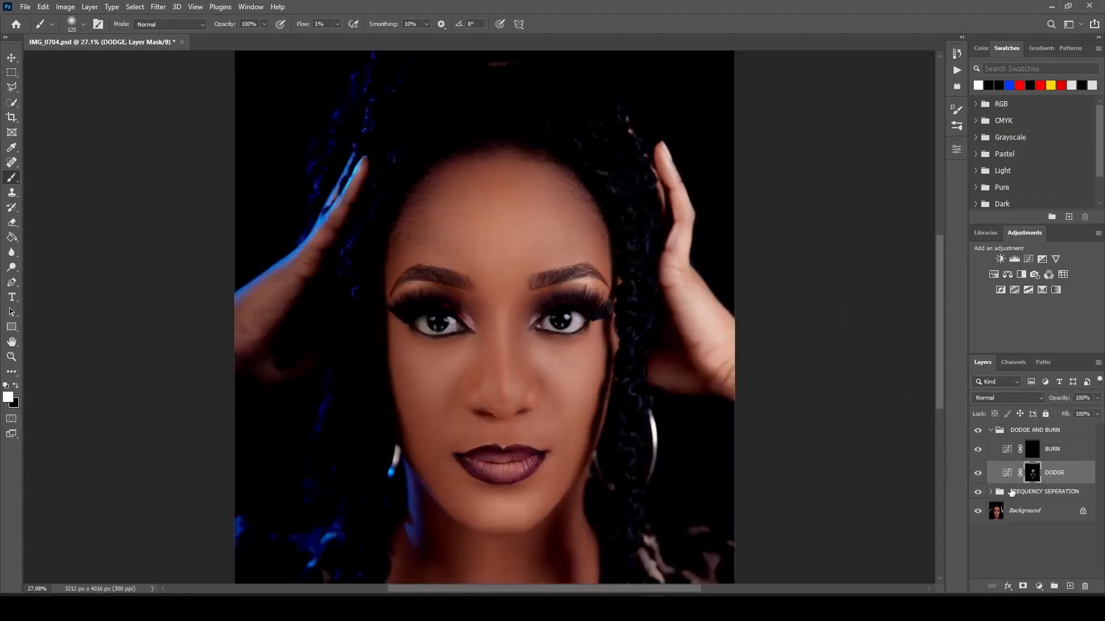
Compare the portrait with the blurred DODGE layer hidden and shown
click(978, 473)
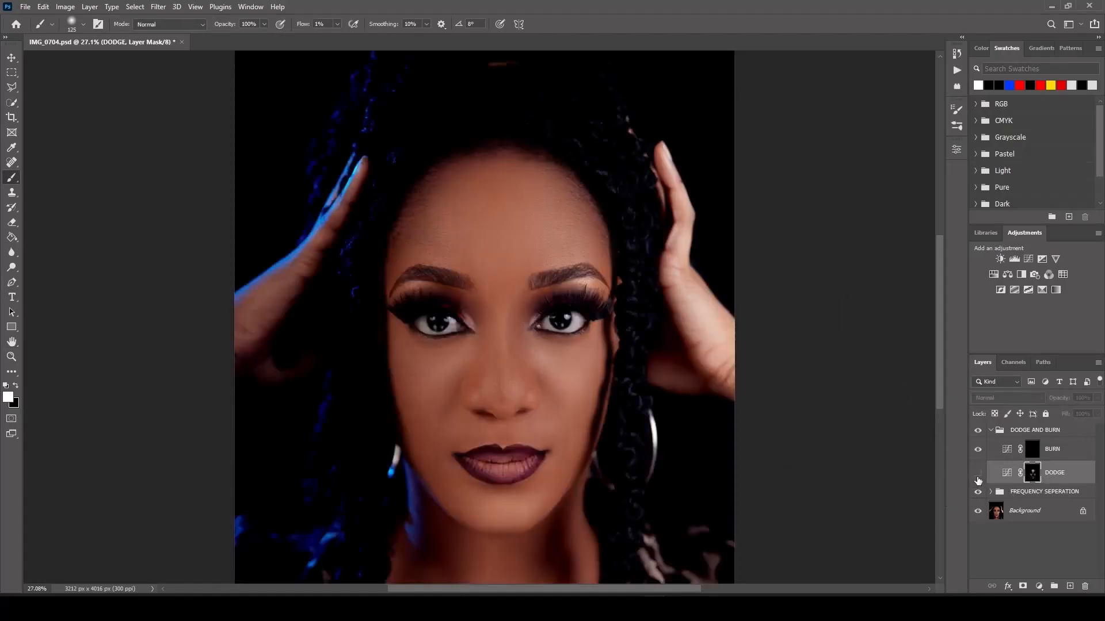
click(981, 477)
click(982, 477)
click(987, 478)
click(977, 474)
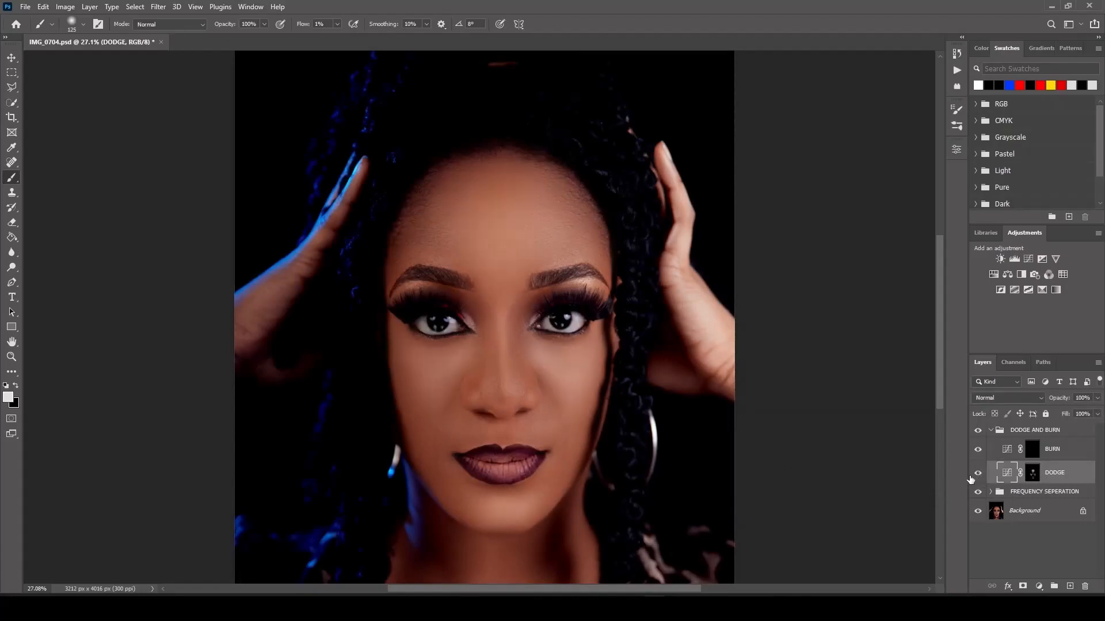
Paint white on the BURN layer's mask along the forehead hairline, the cheeks and the jawline with an enlarged soft brush
click(1048, 457)
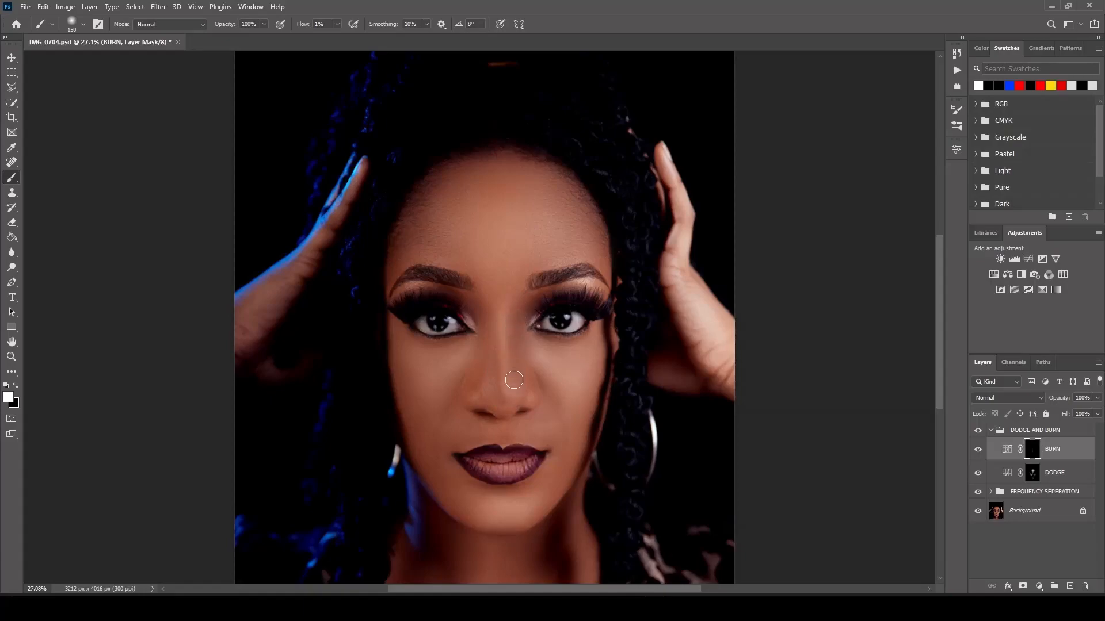
key(bracketright)
key(bracketright)
key(bracketright)
key(bracketright)
key(bracketright)
mouse_move(527, 172)
mouse_down()
mouse_move(504, 160)
mouse_move(467, 172)
mouse_move(489, 158)
mouse_move(392, 258)
mouse_move(465, 173)
mouse_move(565, 190)
mouse_move(599, 241)
mouse_move(575, 184)
mouse_move(415, 234)
mouse_up()
mouse_move(412, 409)
mouse_down()
mouse_move(447, 498)
mouse_move(413, 454)
mouse_move(492, 513)
mouse_move(604, 468)
mouse_move(600, 416)
mouse_move(584, 451)
mouse_up()
Paint the shadow along the side of the nose on the BURN mask with a smaller brush
key(bracketleft)
key(bracketleft)
key(bracketleft)
key(bracketleft)
key(bracketleft)
key(bracketleft)
mouse_move(516, 344)
mouse_down()
mouse_move(515, 387)
mouse_move(519, 315)
mouse_move(517, 385)
mouse_up()
Compare the portrait with the BURN layer hidden and shown to judge the painted shadows
click(1005, 450)
click(1034, 450)
click(977, 451)
click(974, 454)
click(978, 453)
click(978, 454)
Compare the portrait with the whole DODGE AND BURN group hidden and shown, and collapse the group
click(977, 431)
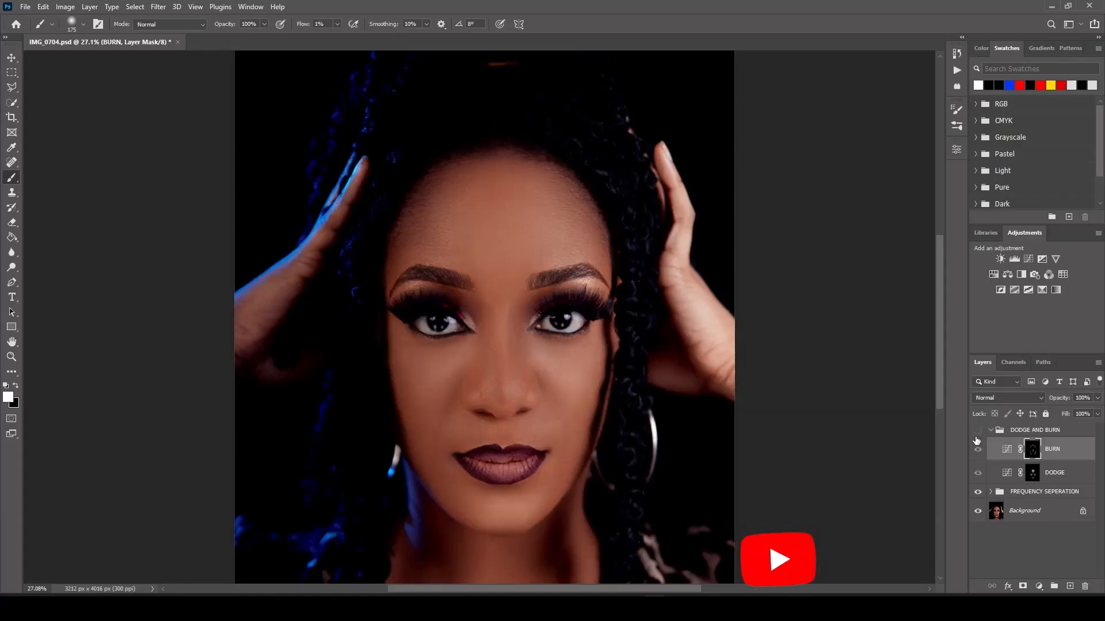
click(977, 434)
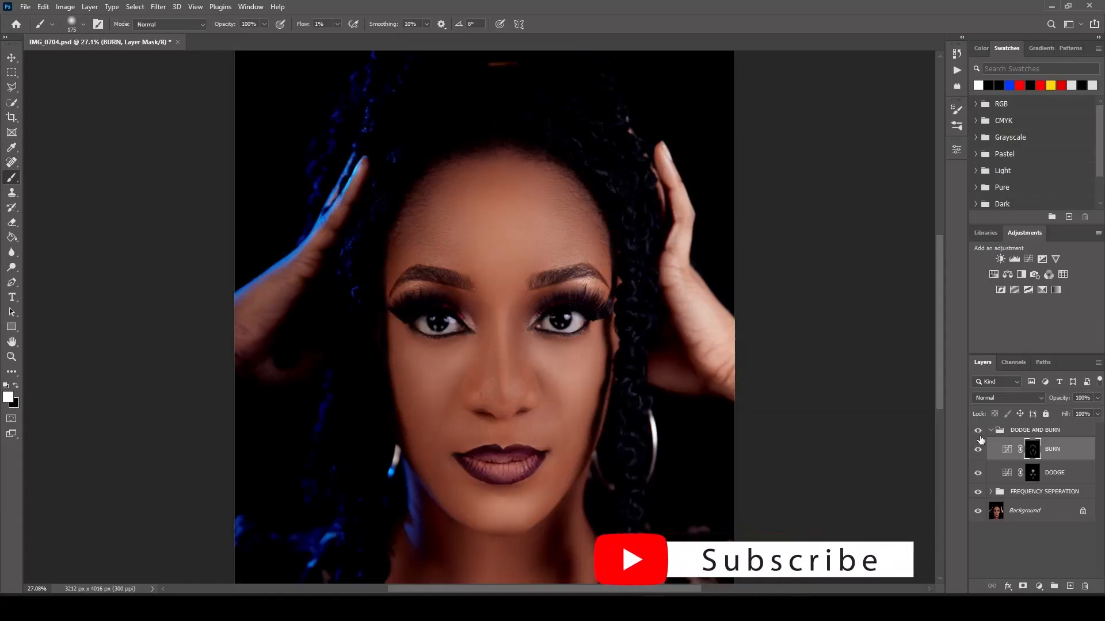
click(978, 438)
click(979, 435)
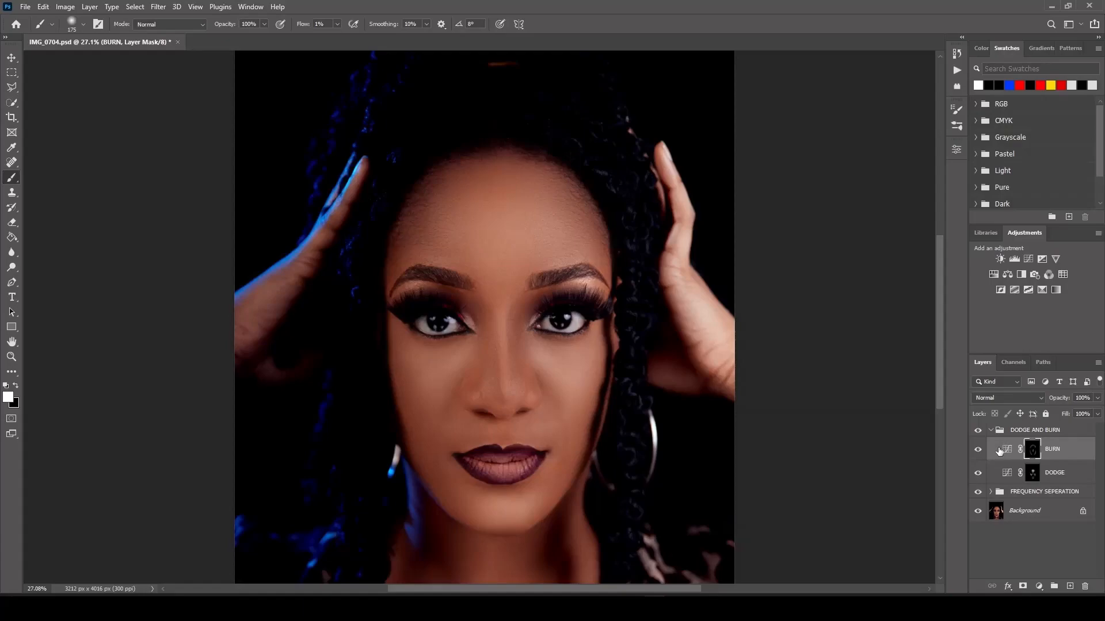
click(991, 430)
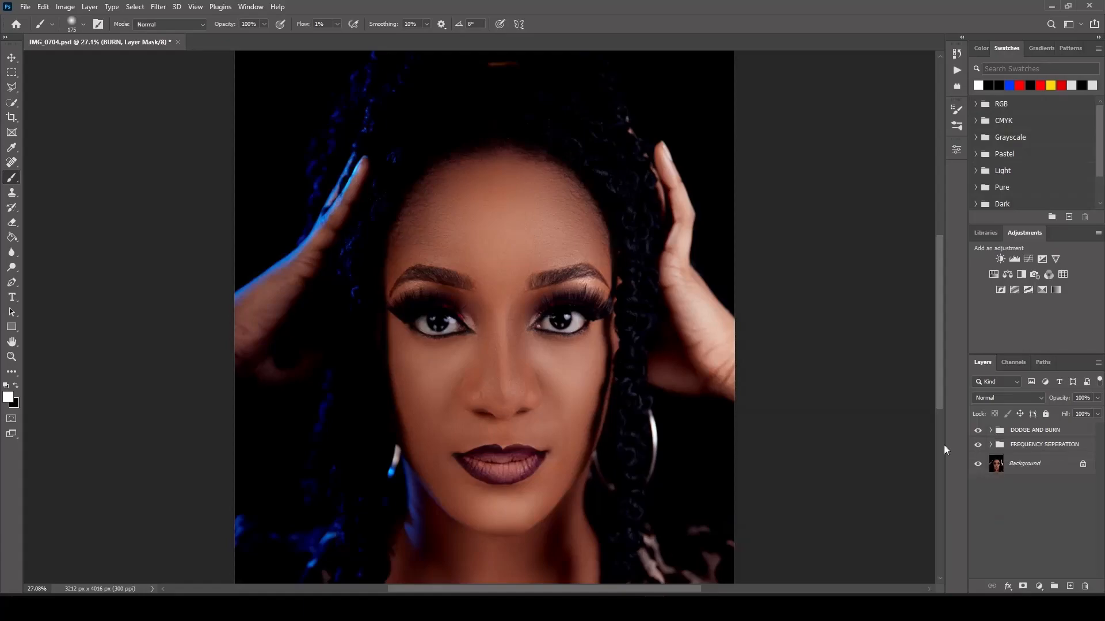